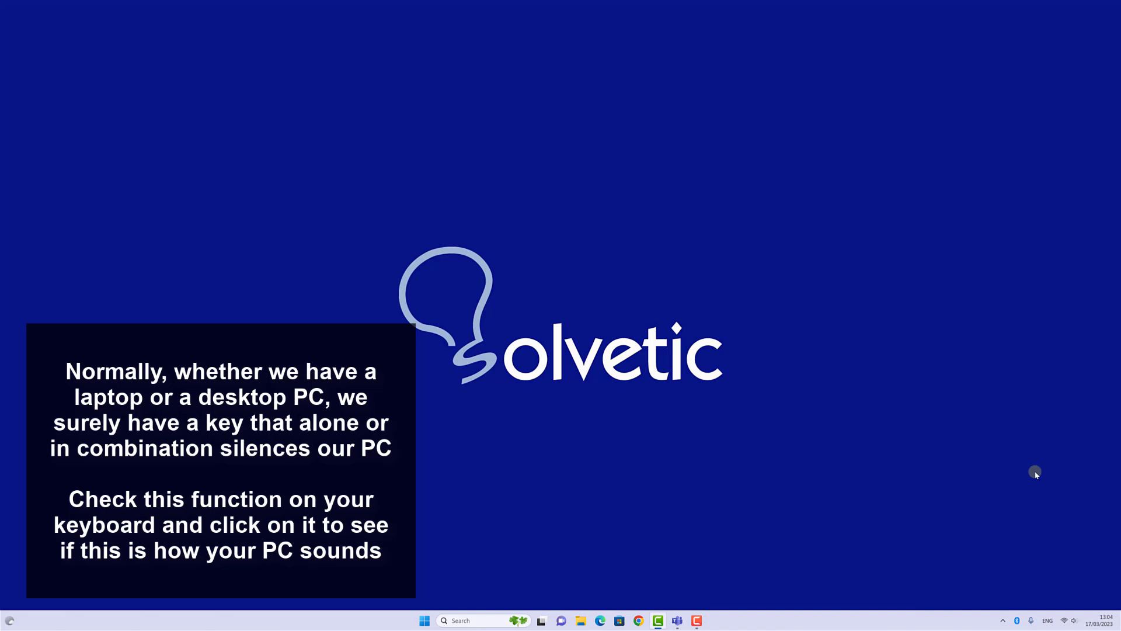
Step: Mute the computer's sound, unmute it again from the quick settings and raise the volume to about 7
key("XF86AudioMute")
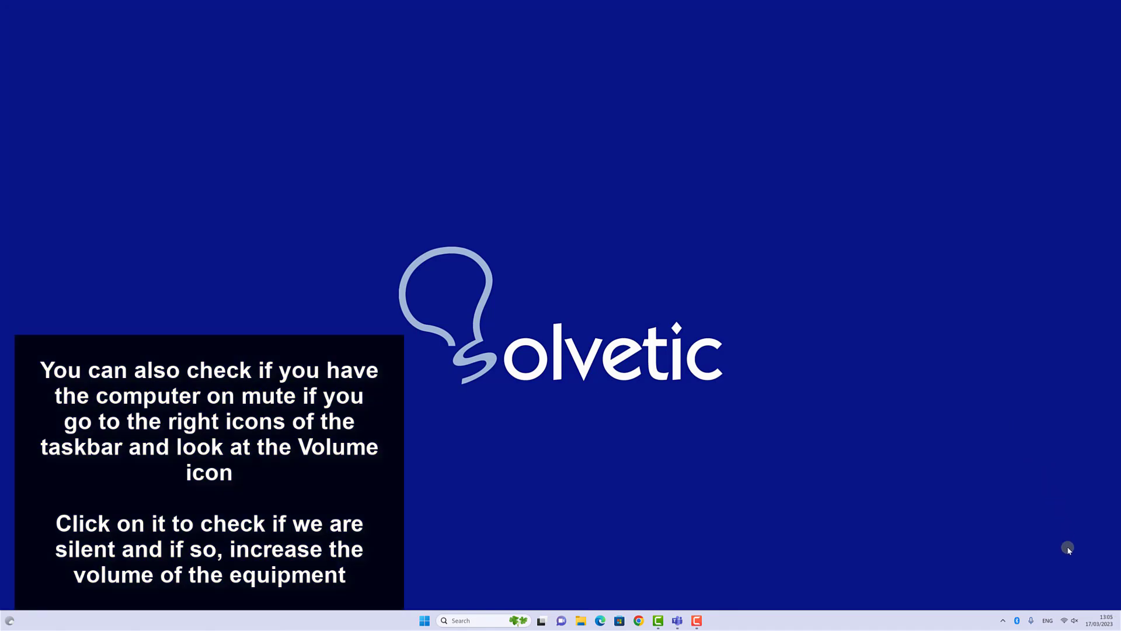
left_click(1073, 620)
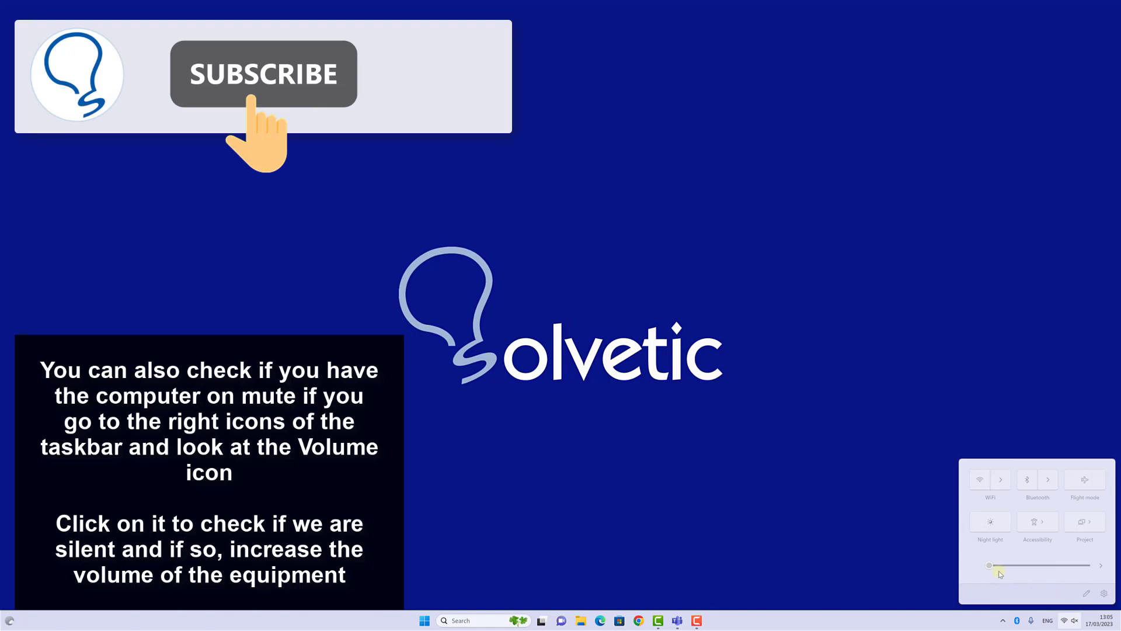
mouse_move(989, 566)
left_mouse_down()
mouse_move(1022, 567)
mouse_move(978, 569)
left_mouse_up()
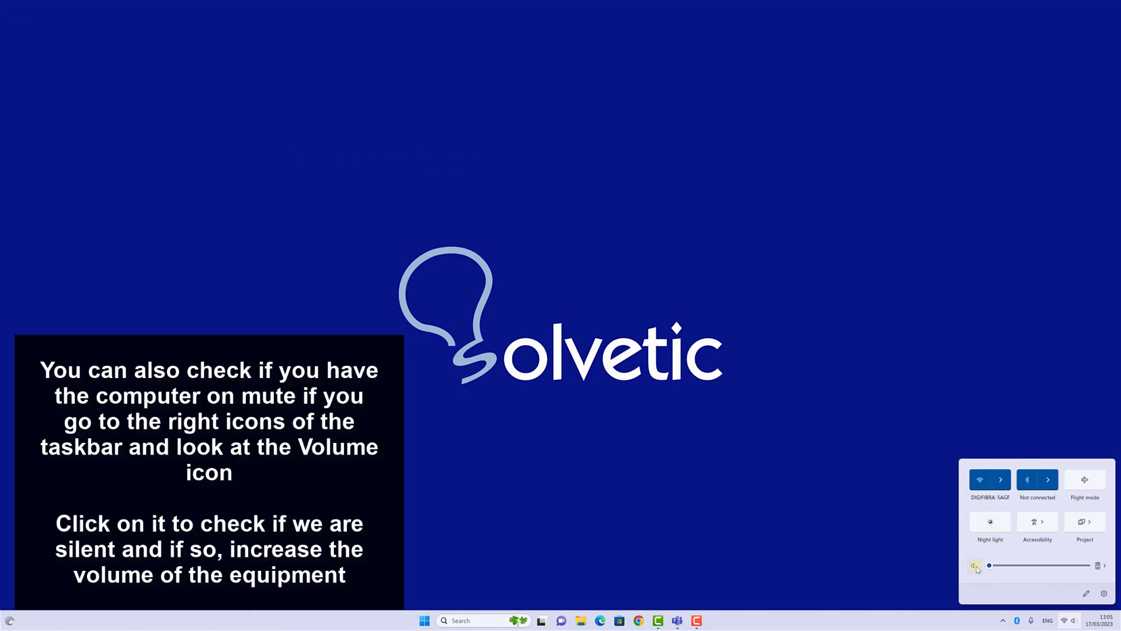
left_click_drag(989, 566, 1011, 567)
left_click(904, 555)
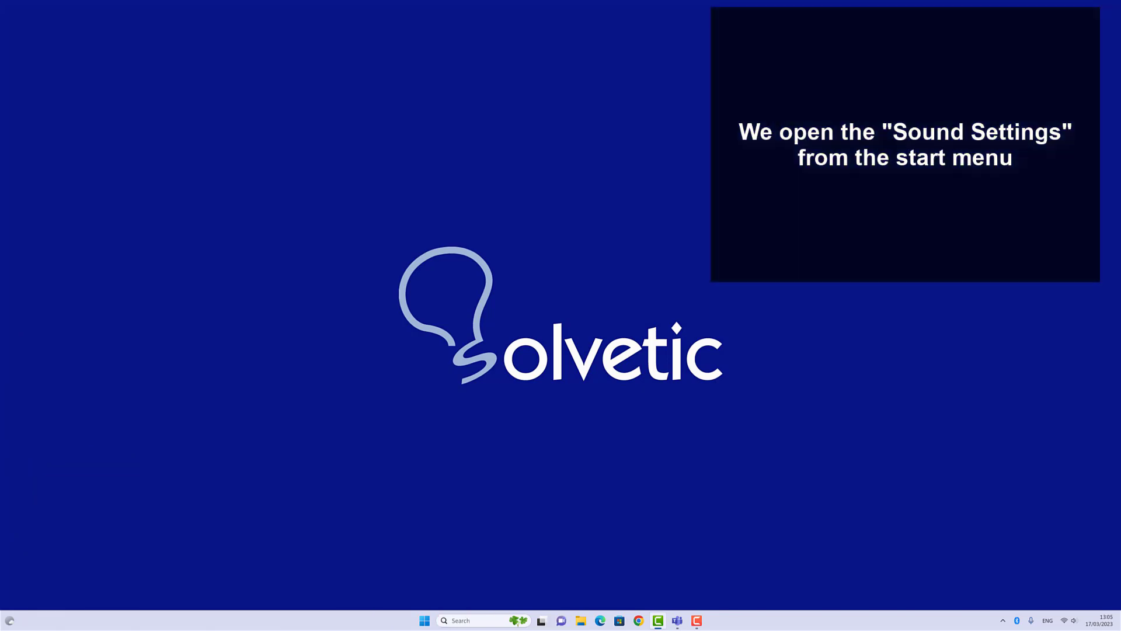
Step: Search the system for "sound s" and open the Sound settings page
left_click(483, 617)
type("sound")
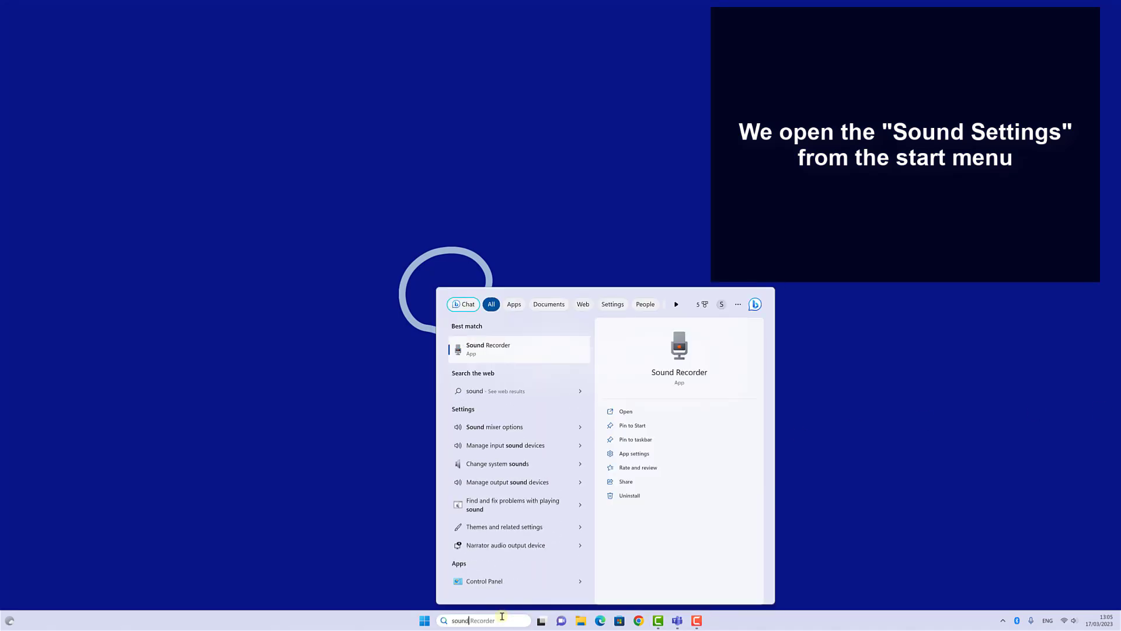
type(" s")
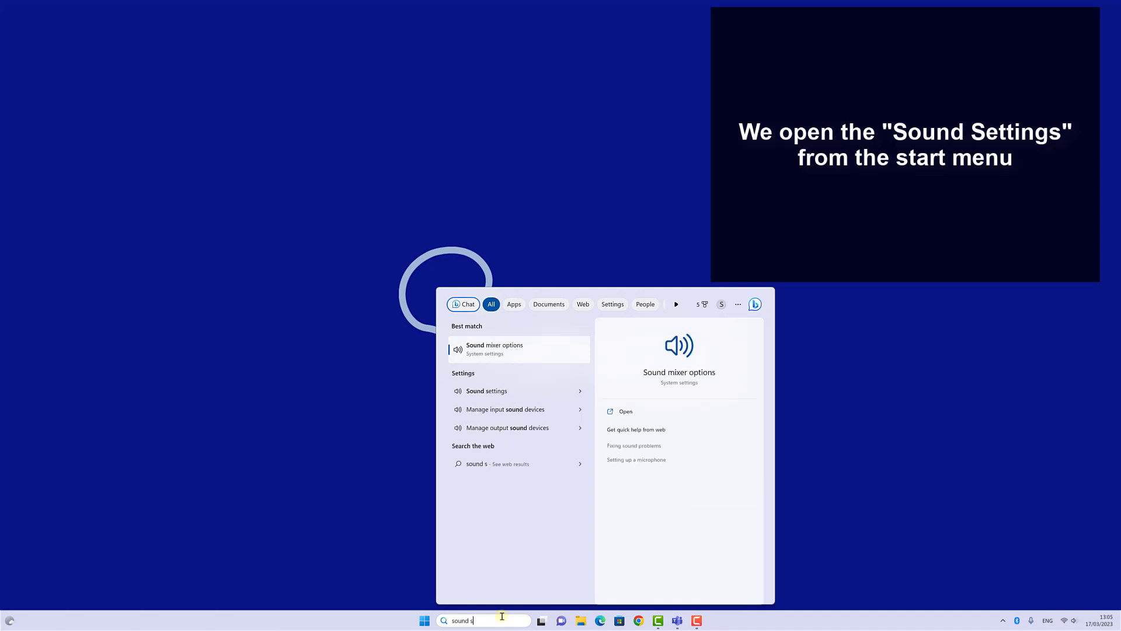
left_click(499, 385)
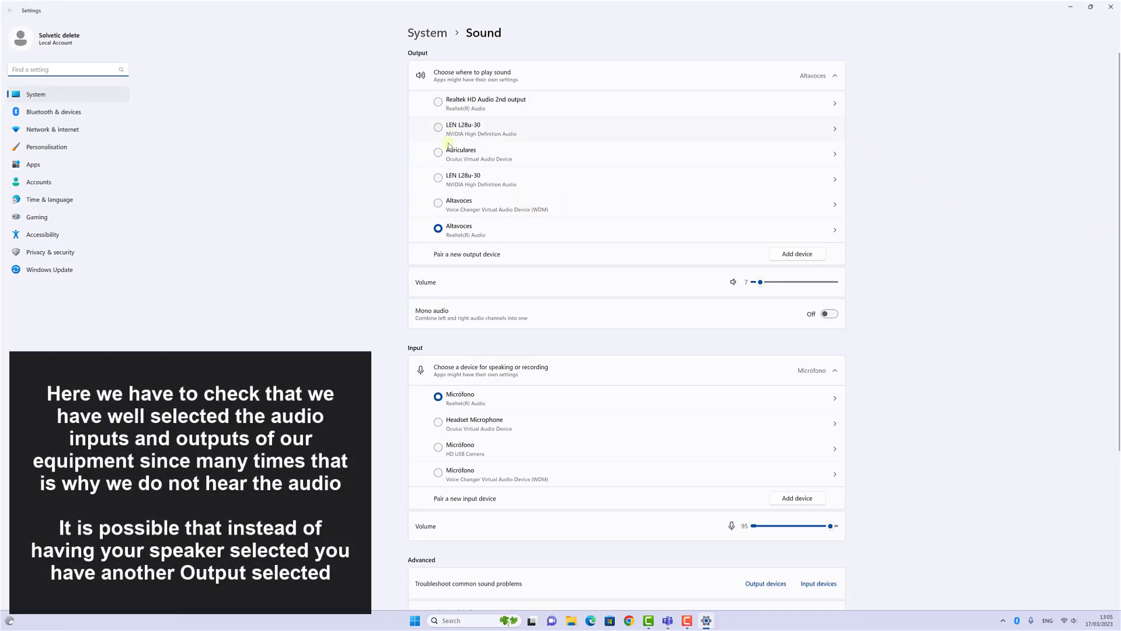
Step: Switch the sound output to LEN L28u-30 and back to Altavoces (Realtek(R) Audio), view that device's properties, and close Settings
left_click(450, 129)
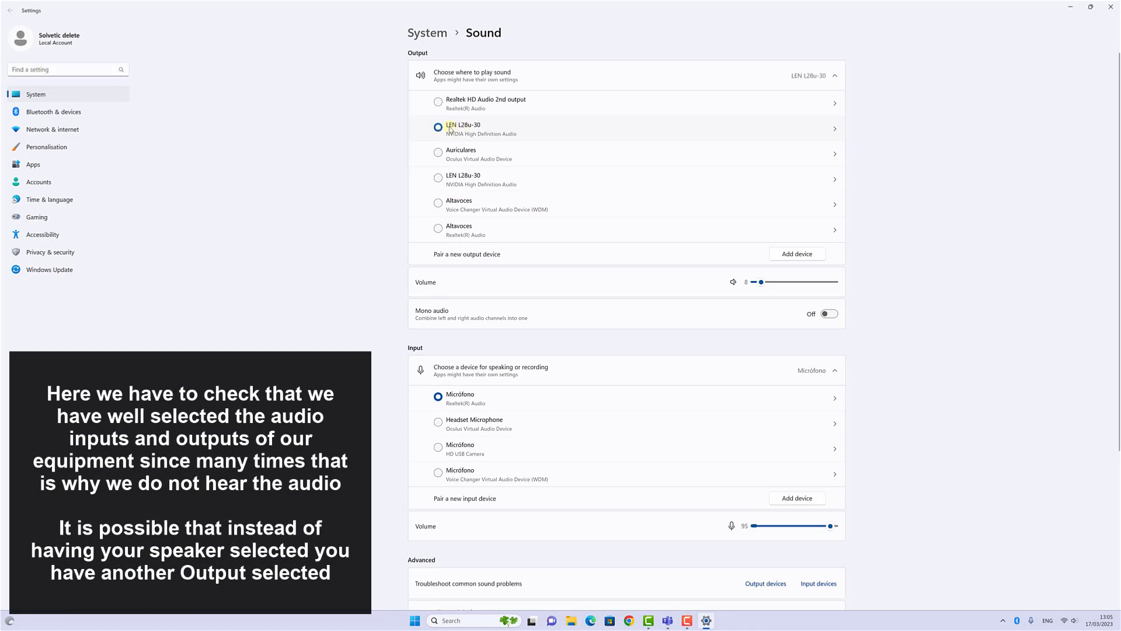
left_click(447, 233)
left_click(620, 233)
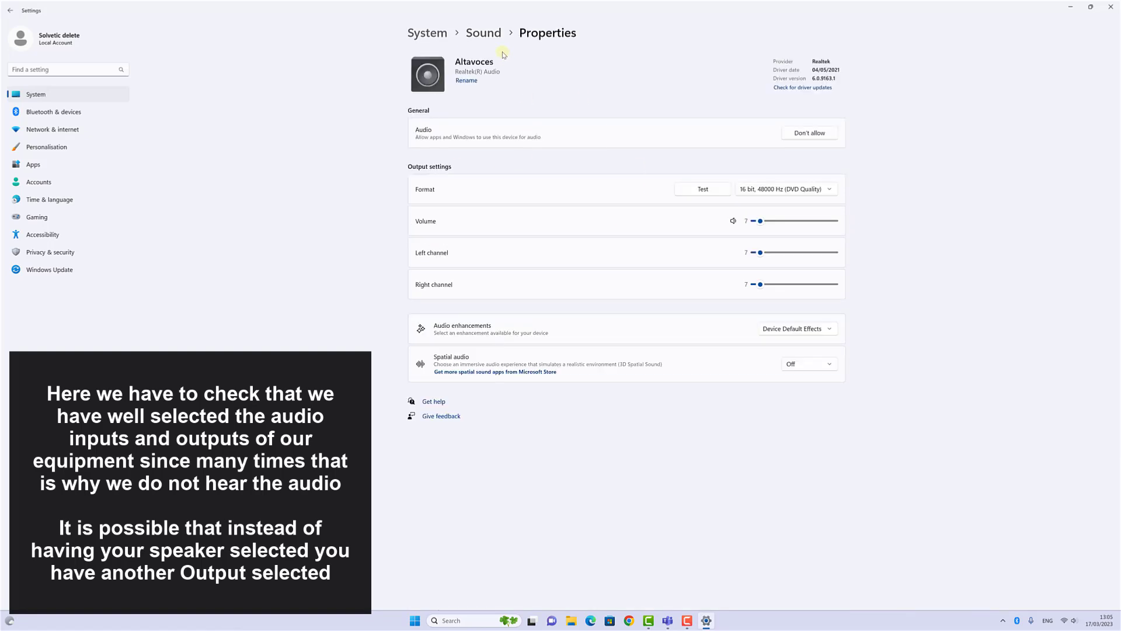
left_click(489, 35)
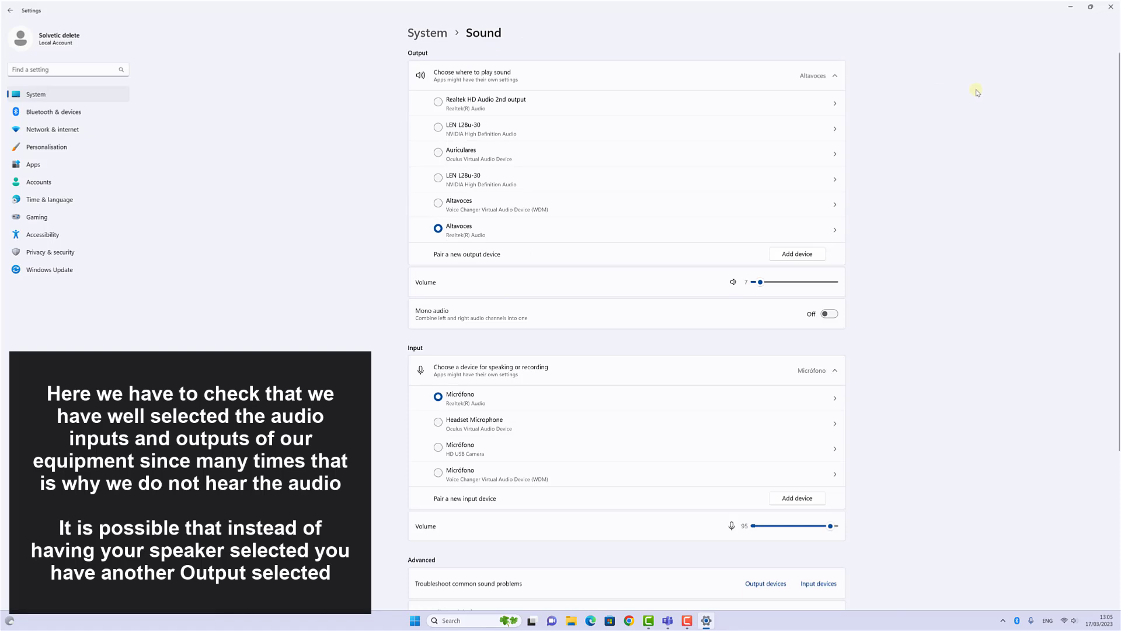
left_click(1113, 7)
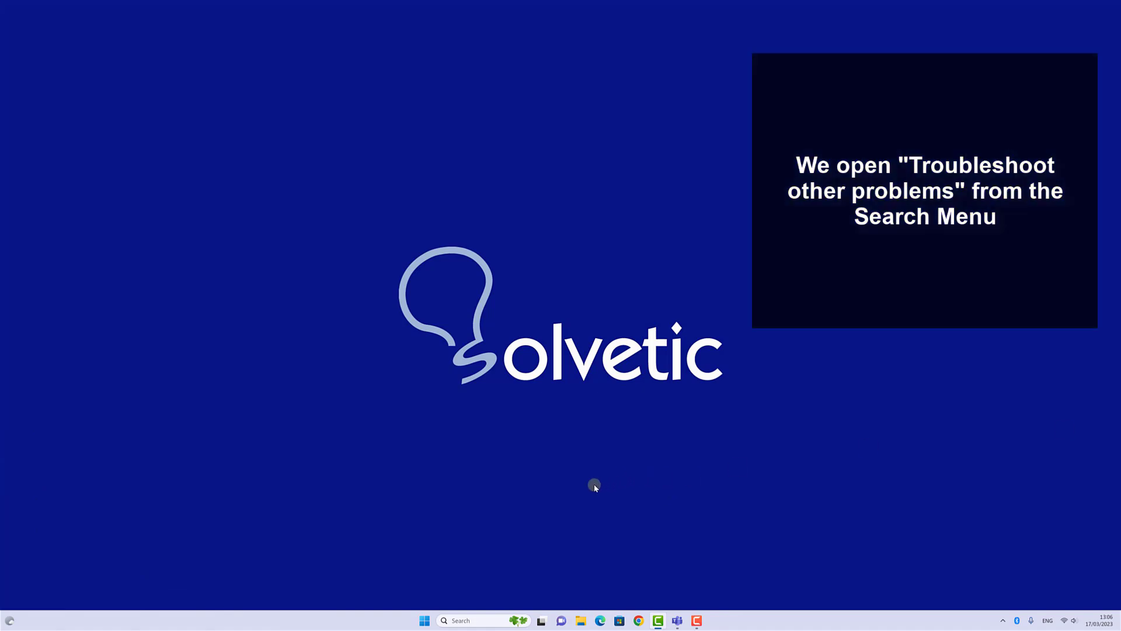
Step: Search the system for "other" and open the Troubleshoot Other problems settings
left_click(477, 614)
type("other")
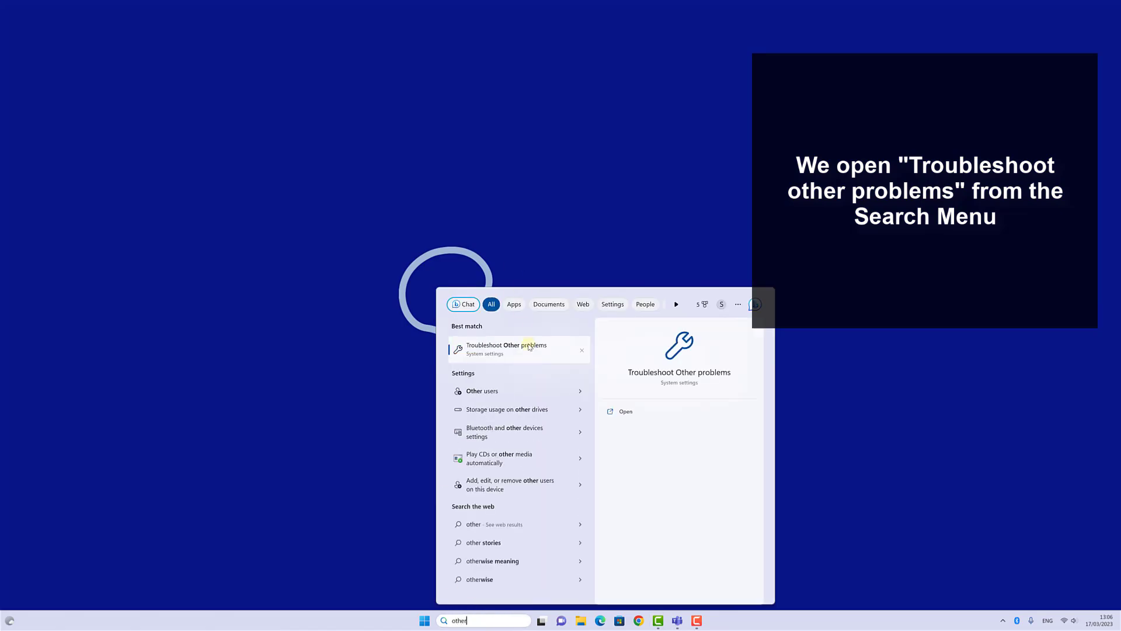
left_click(525, 360)
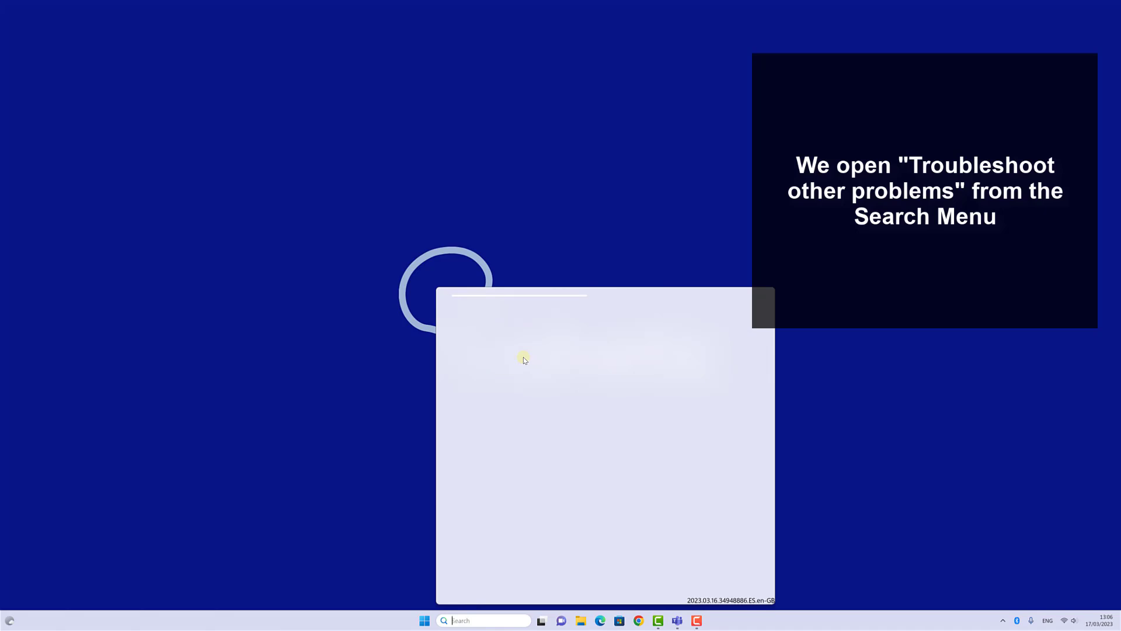
left_click(482, 621)
type("other")
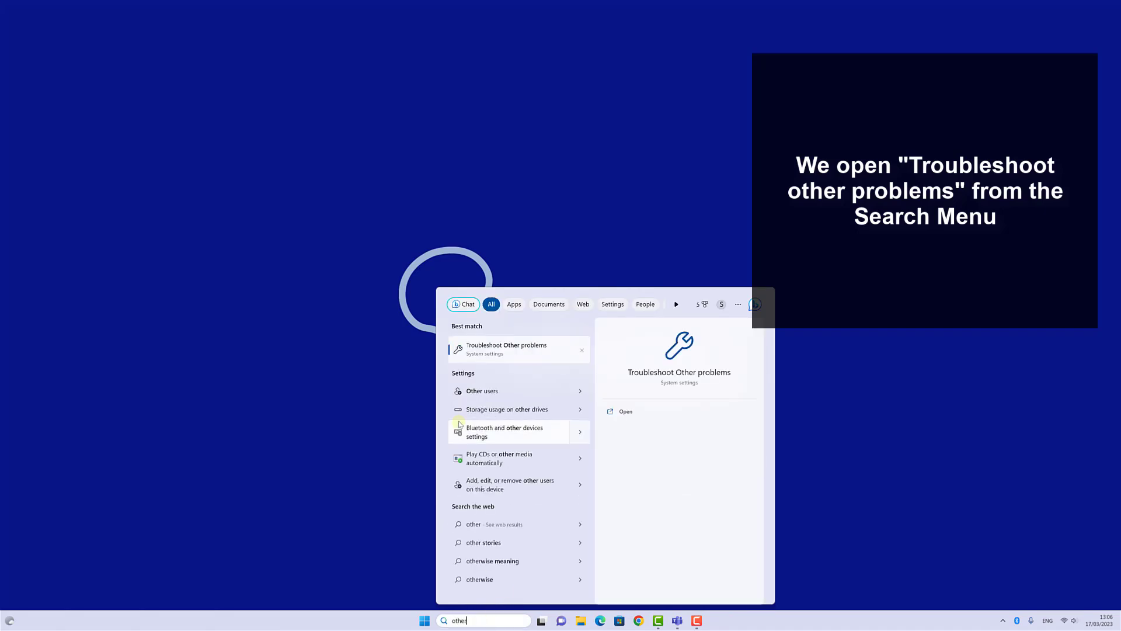
left_click(488, 346)
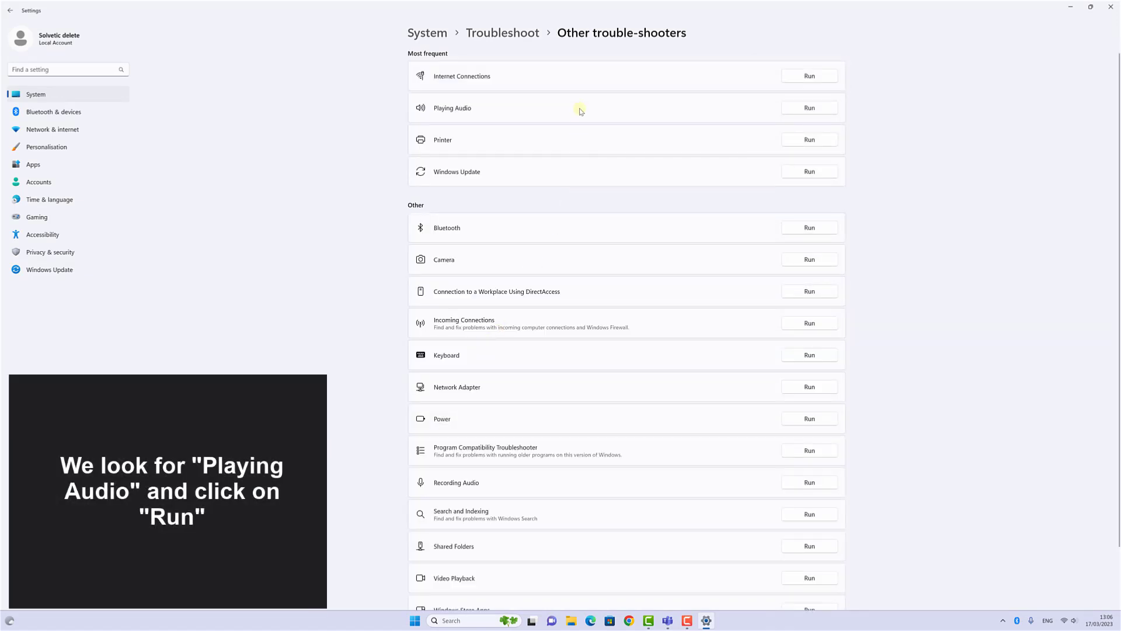
Step: Run the Playing Audio troubleshooter on the default Altavoces - Realtek(R) Audio device and continue to its suggested fix
left_click(809, 108)
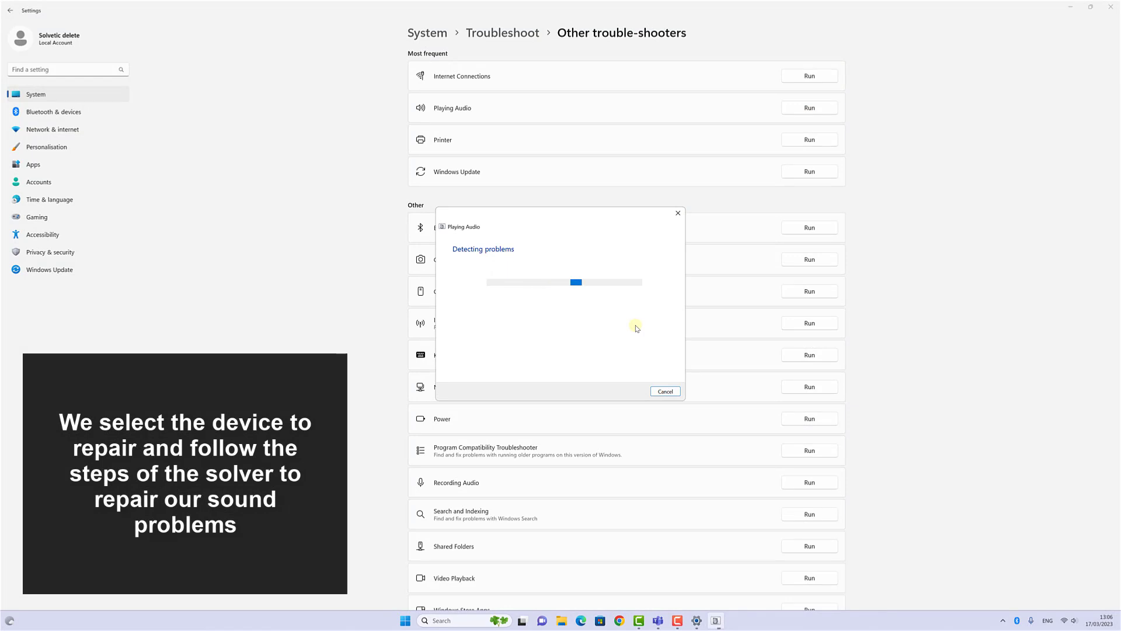
left_click(521, 366)
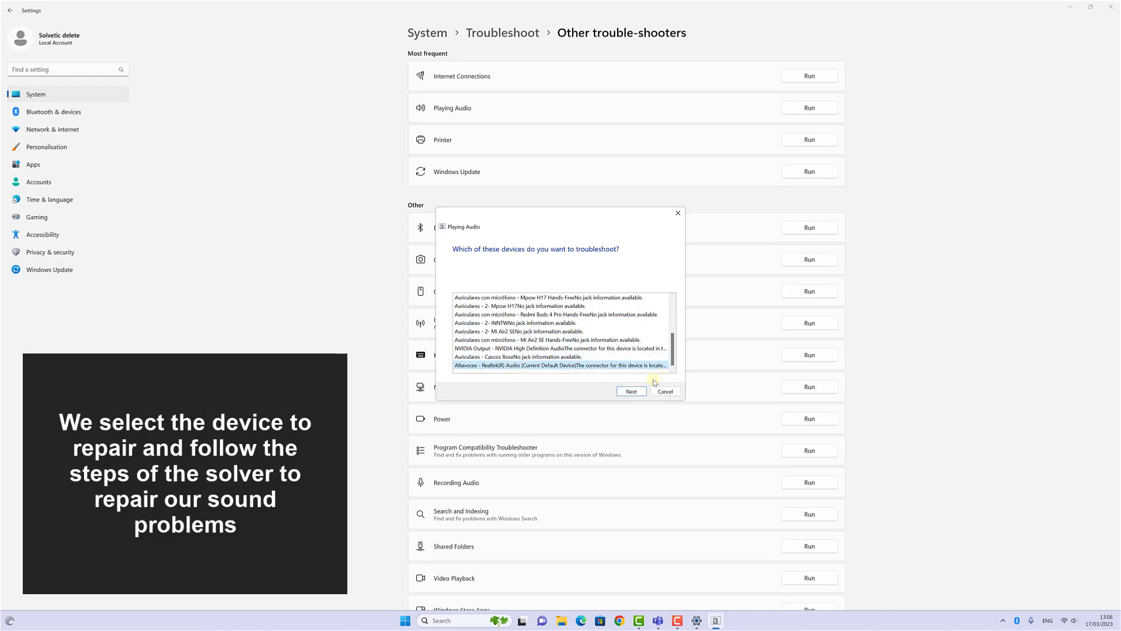
left_click(639, 391)
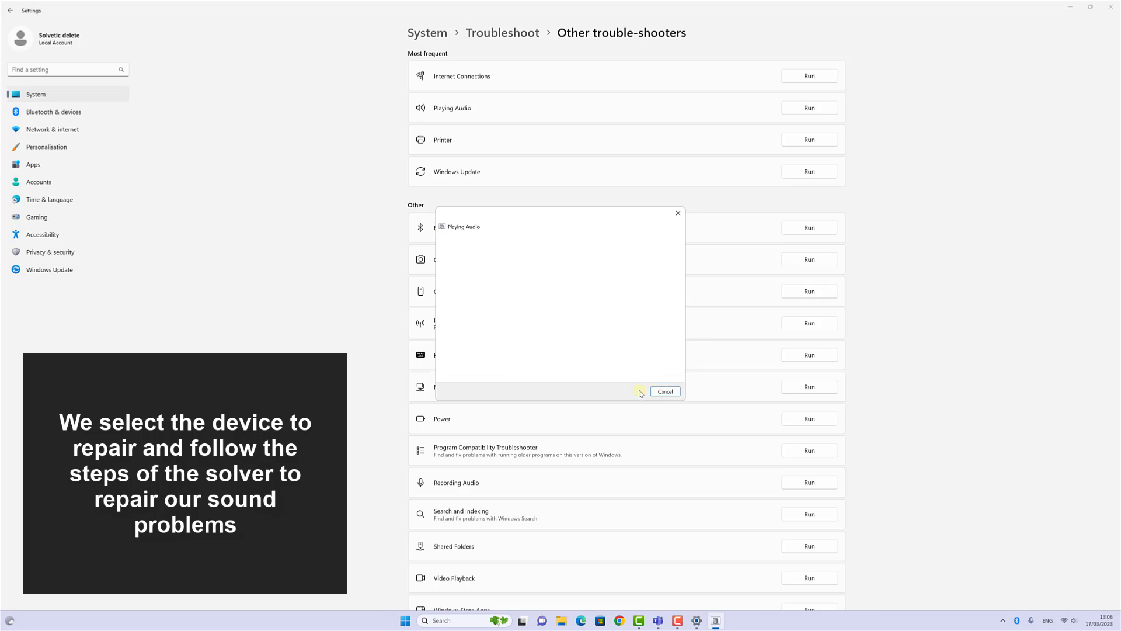
left_click(552, 319)
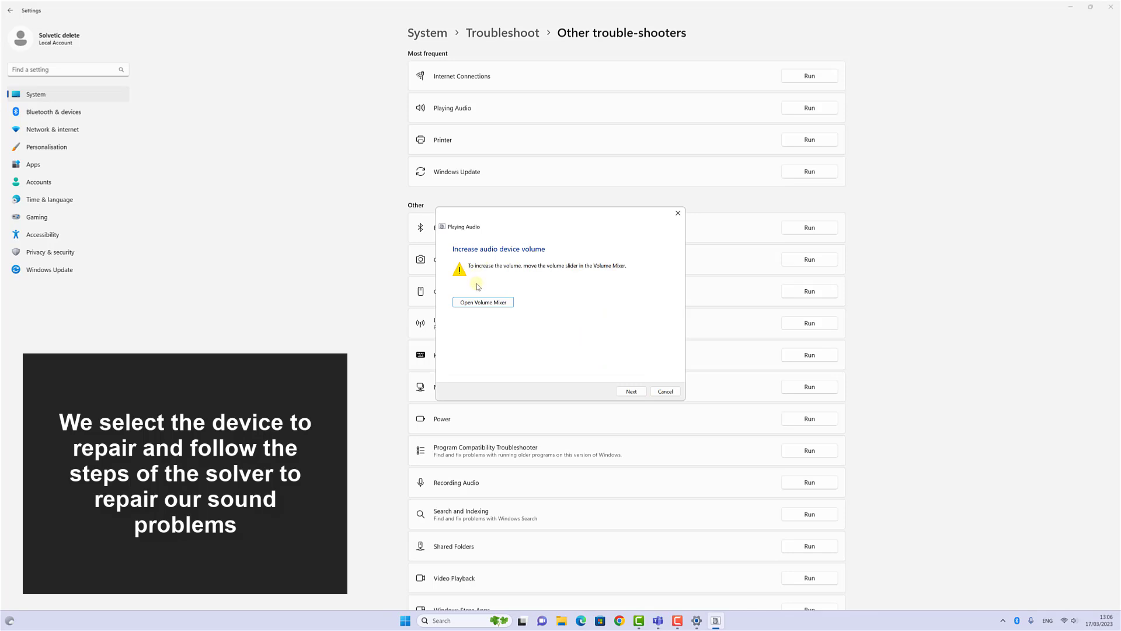
Step: Raise the Altavoces device volume slightly in the Volume Mixer, finish the audio troubleshooter, and close Settings
left_click(502, 310)
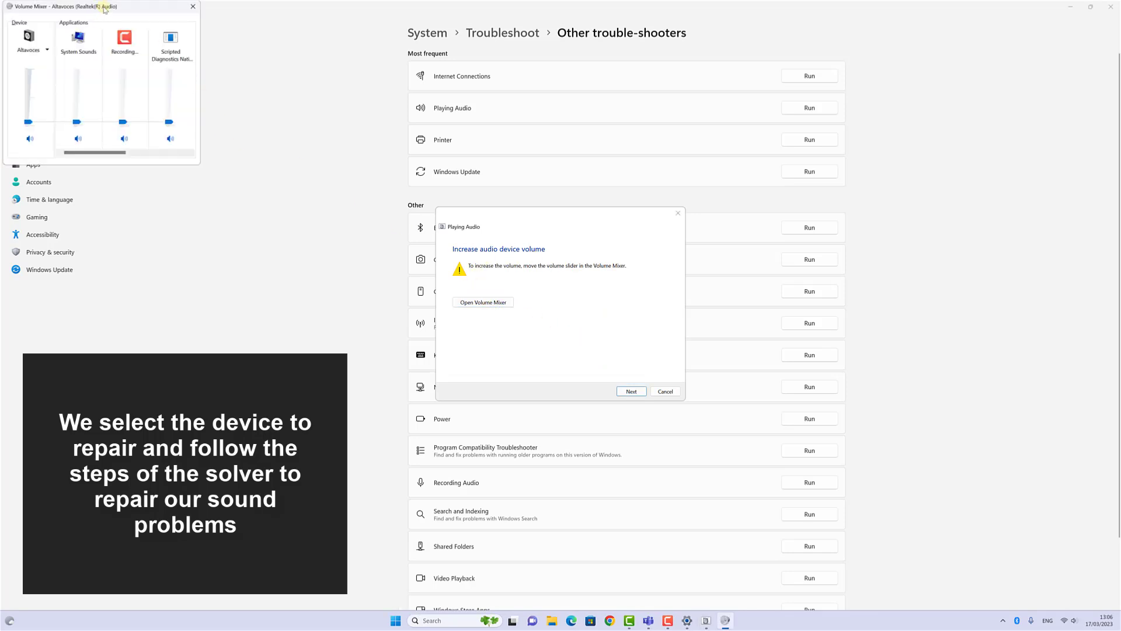
left_click_drag(104, 10, 306, 154)
left_click_drag(228, 267, 229, 263)
left_click(388, 152)
left_click(630, 390)
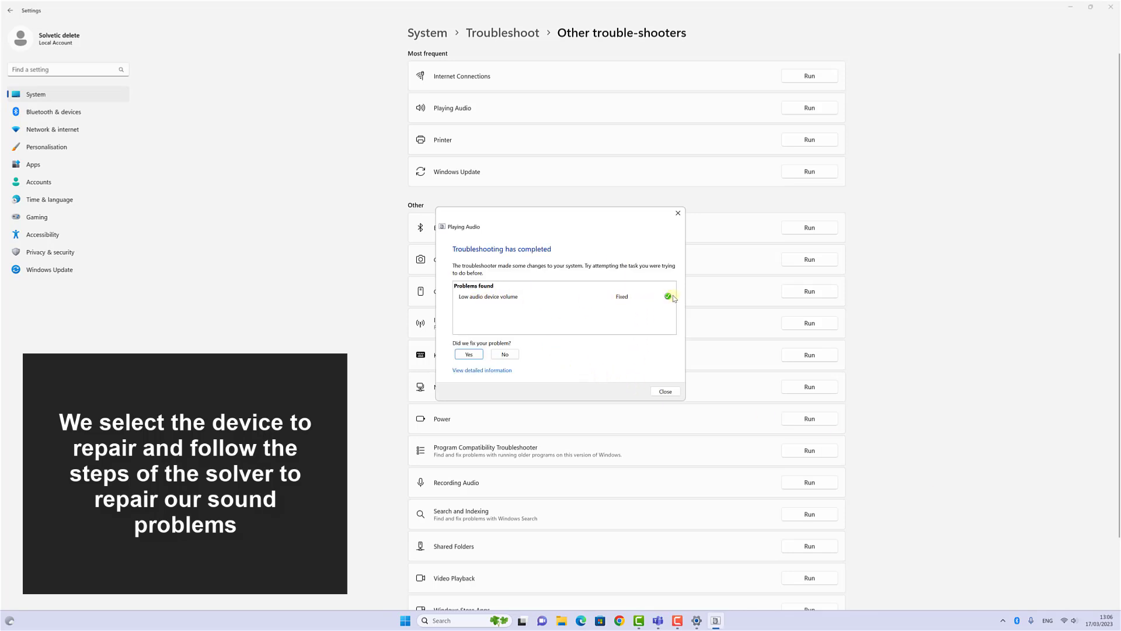
left_click(666, 392)
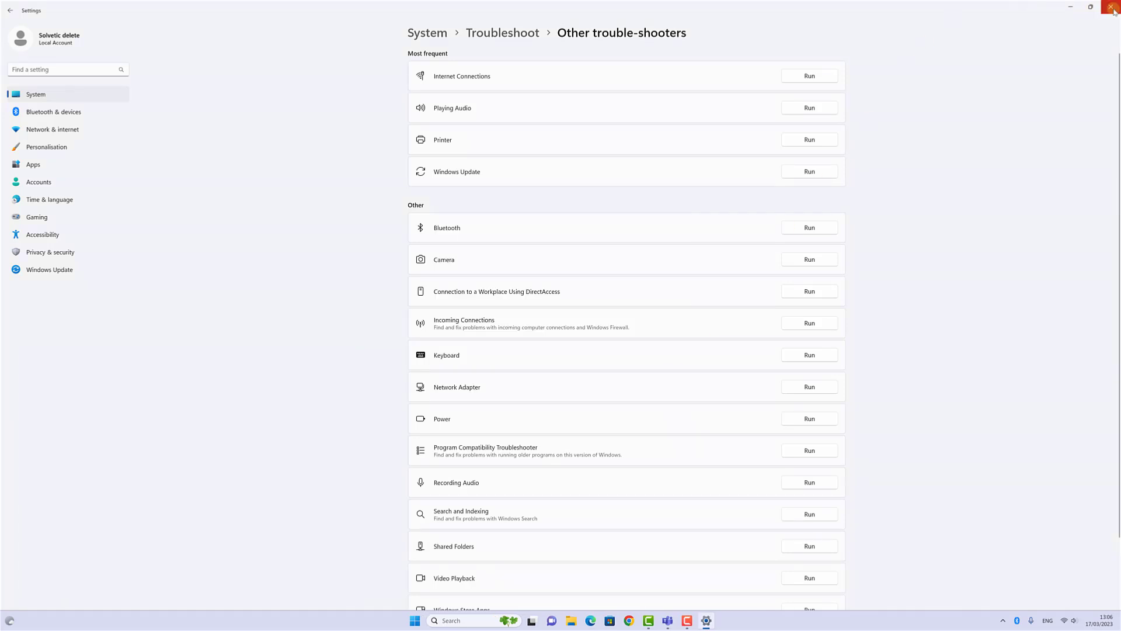
left_click(1112, 9)
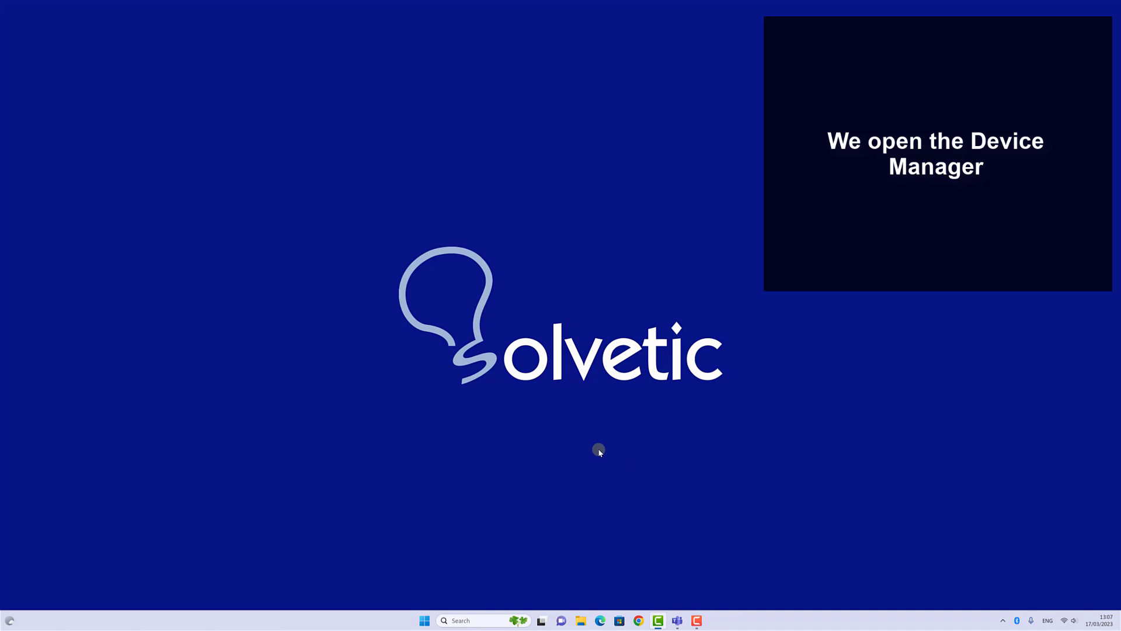
Step: Search the system for "device" and open Device Manager
left_click(472, 622)
type("device")
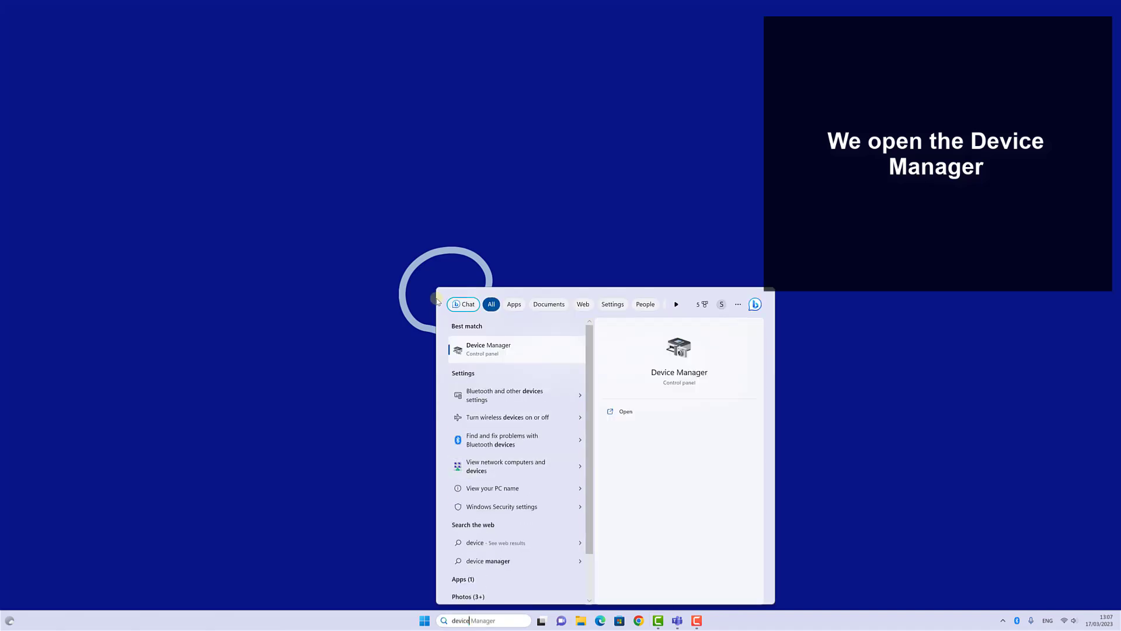
left_click(516, 354)
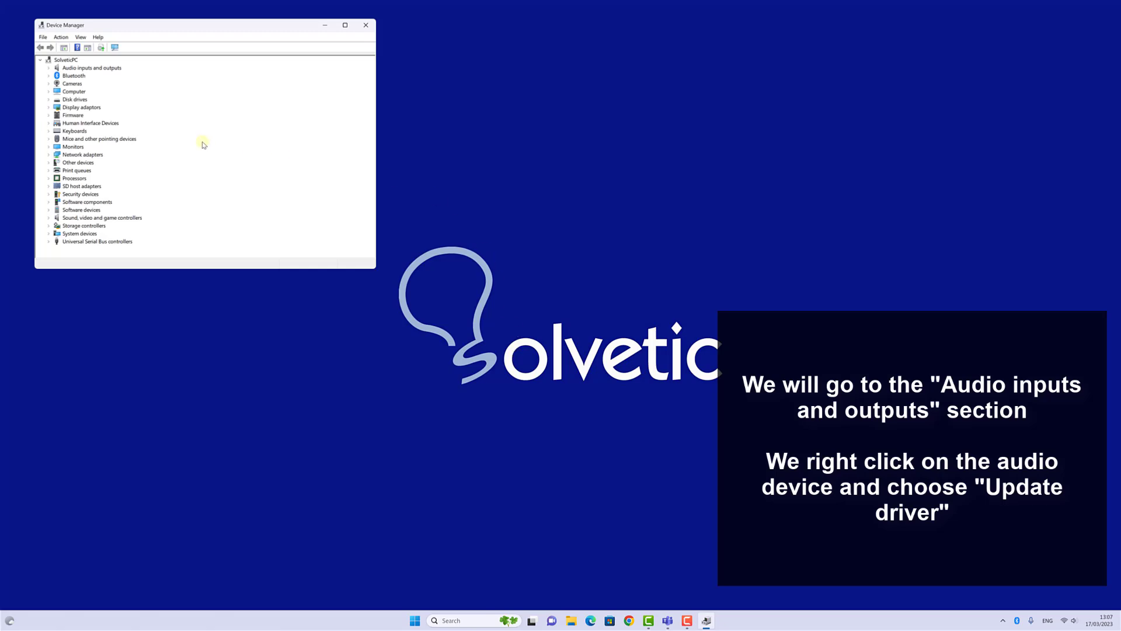
Step: Update the Altavoces (Realtek(R) Audio) driver under Audio inputs and outputs by searching automatically for drivers
left_click(120, 70)
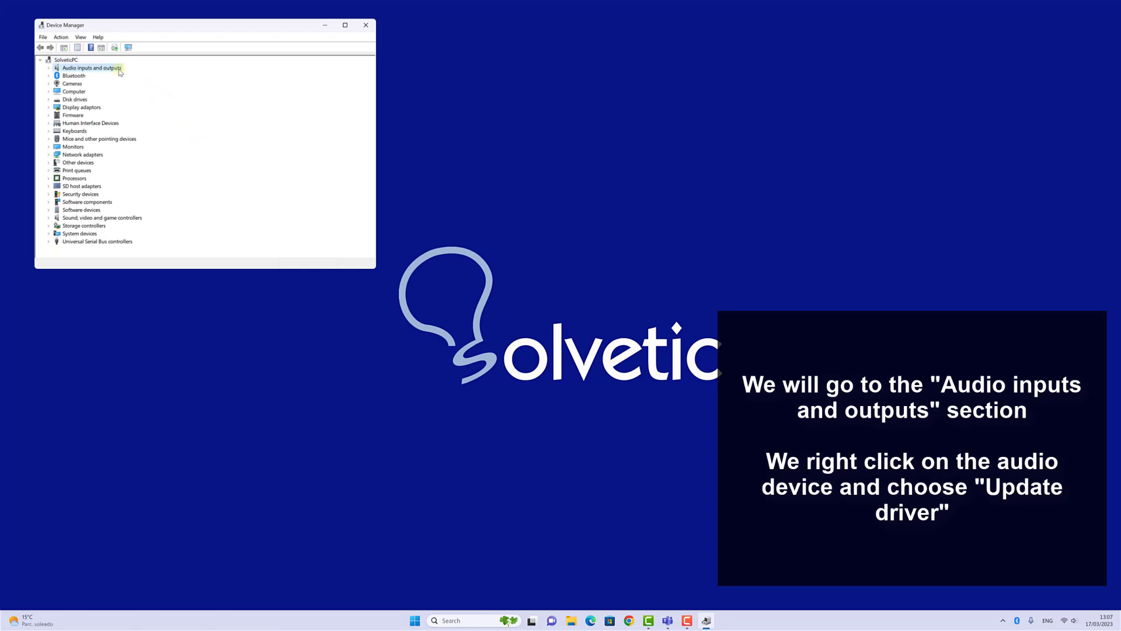
left_click(48, 69)
left_click(115, 77)
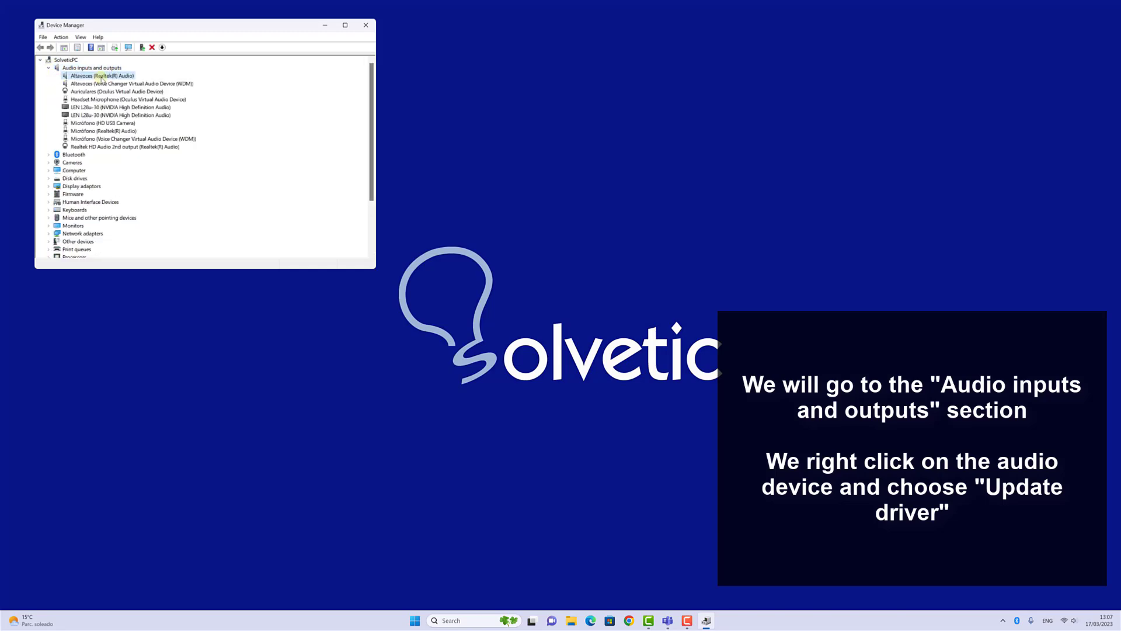
right_click(117, 77)
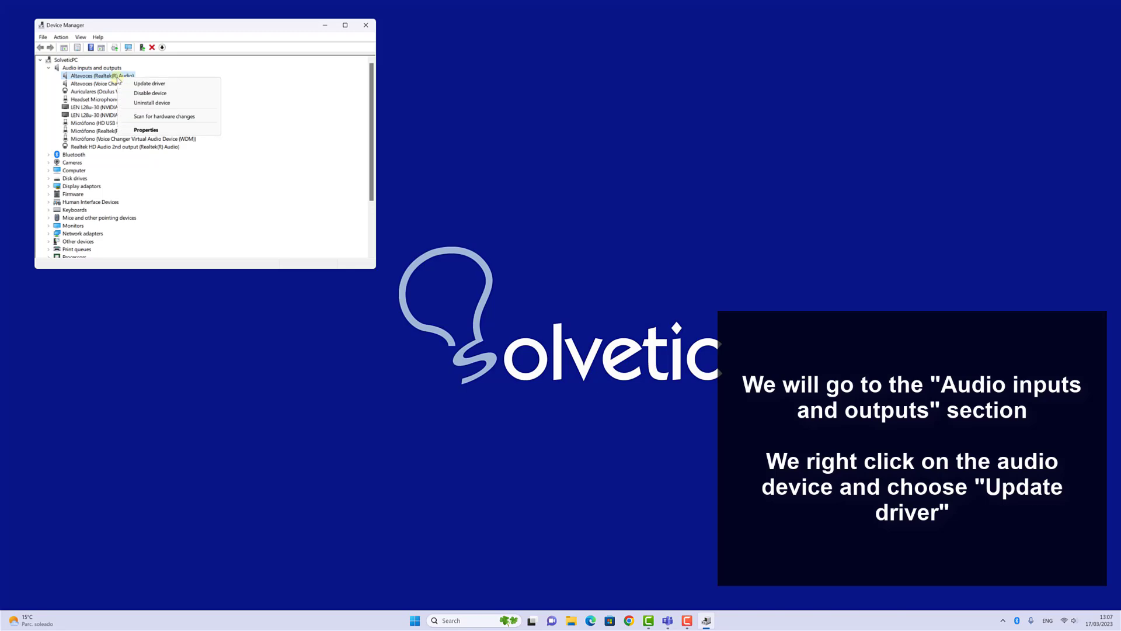
left_click(157, 85)
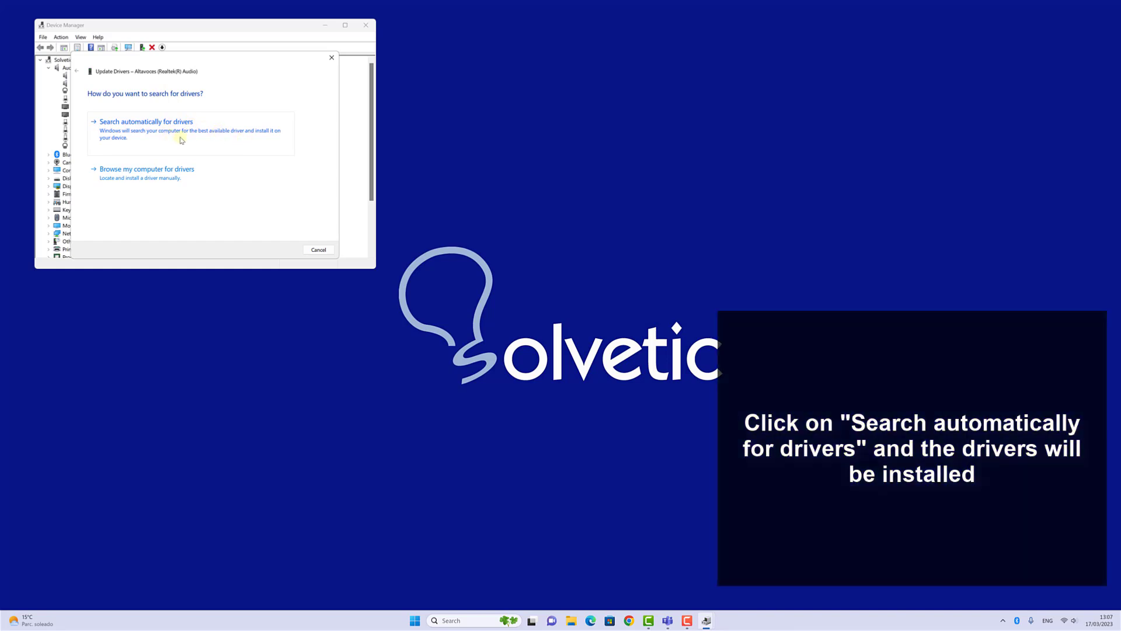
left_click(216, 138)
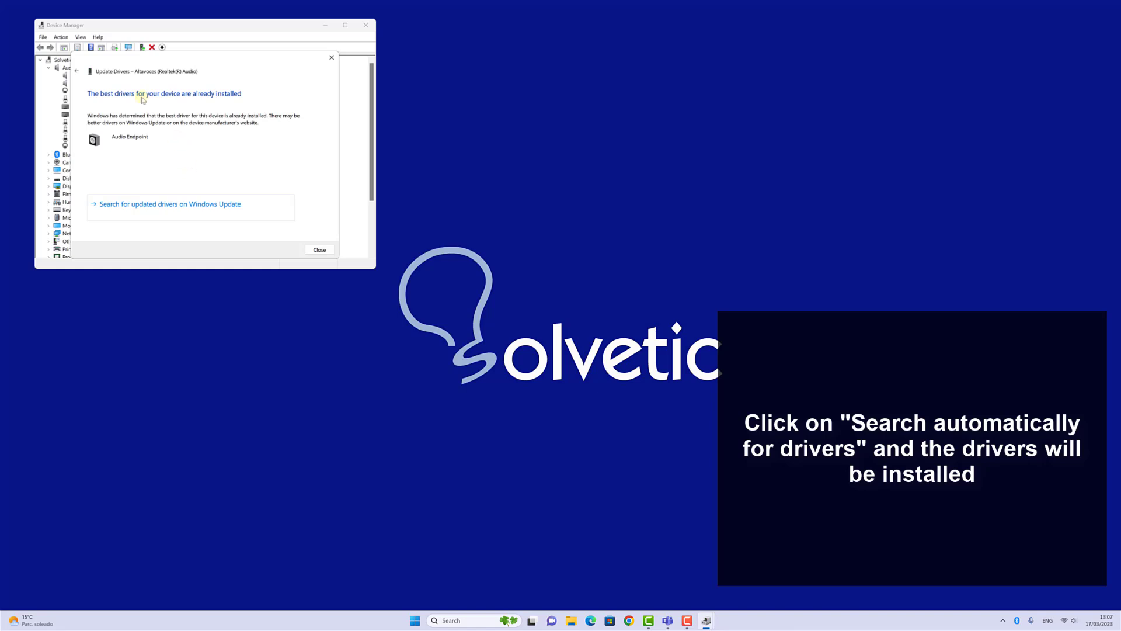
Step: Go back and install the Audio Endpoint driver manually from the list of available drivers on the computer, and close the wizard
left_click(76, 71)
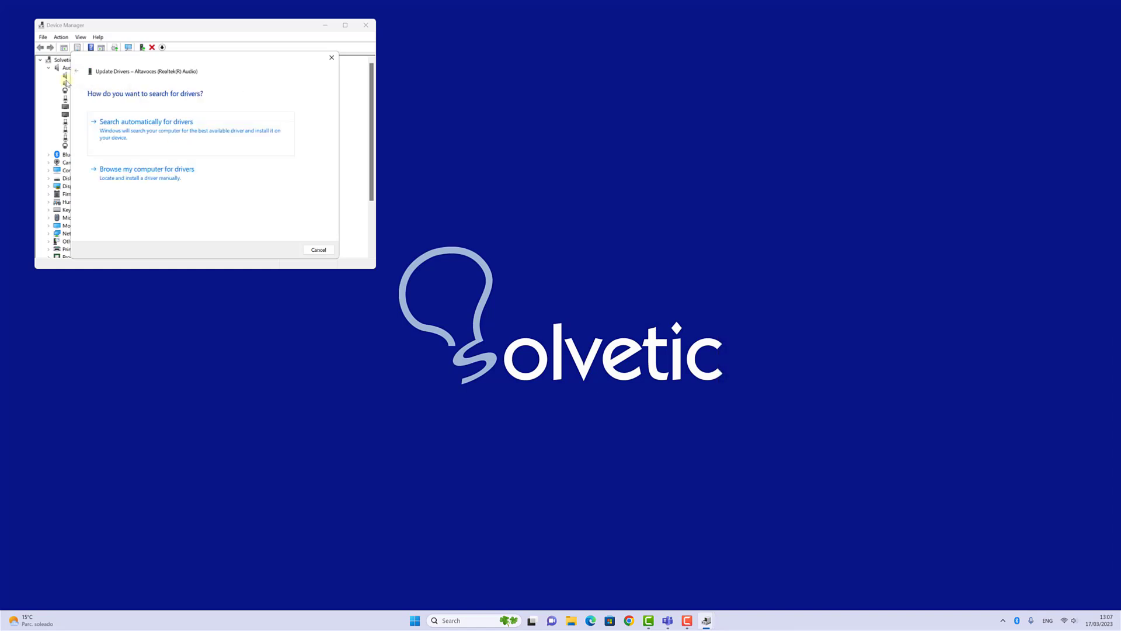
left_click(156, 187)
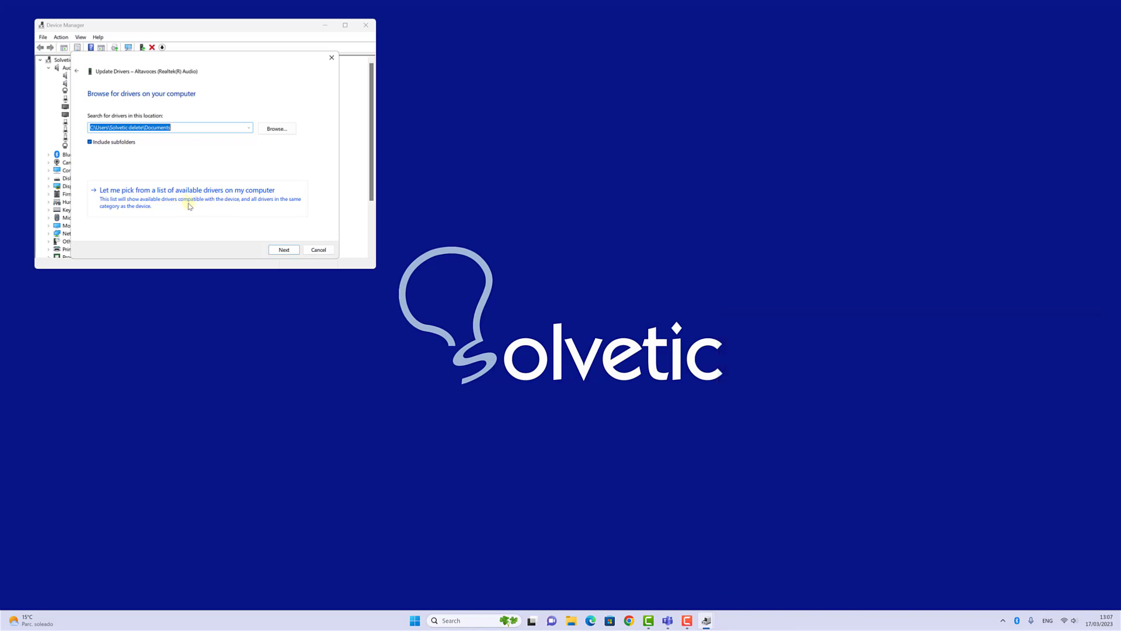
left_click(188, 204)
left_click(123, 171)
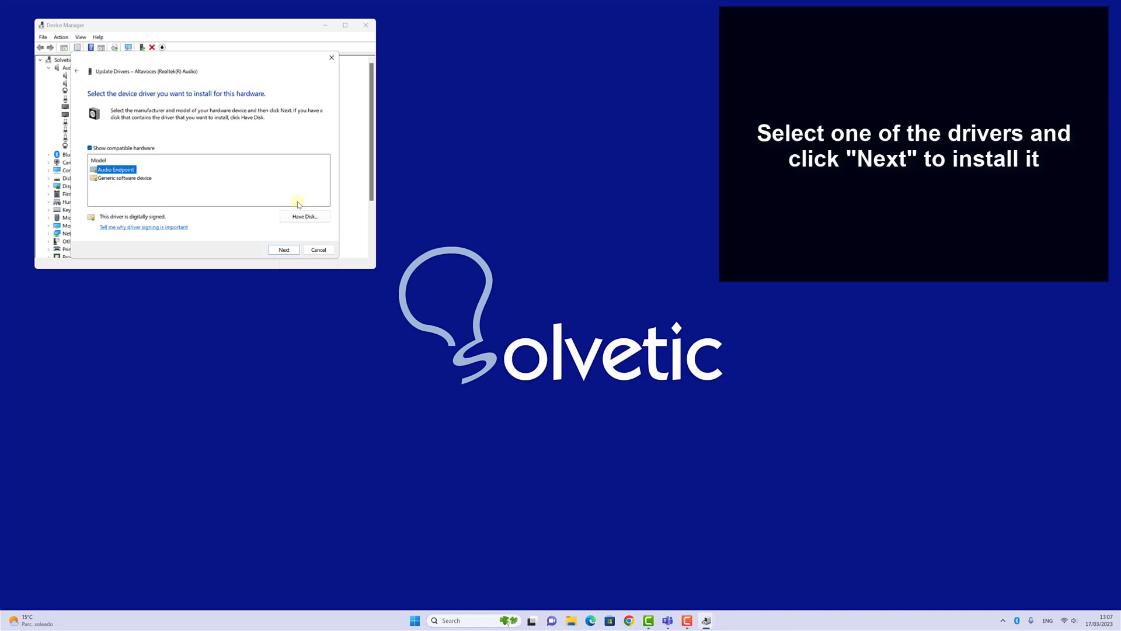
left_click(287, 252)
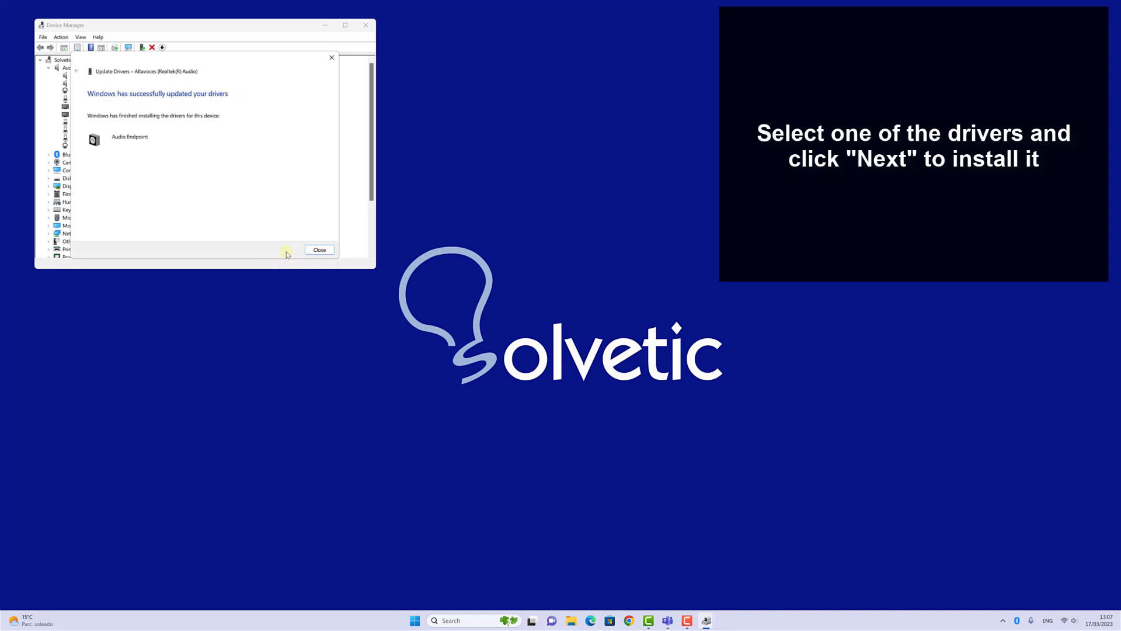
left_click(319, 252)
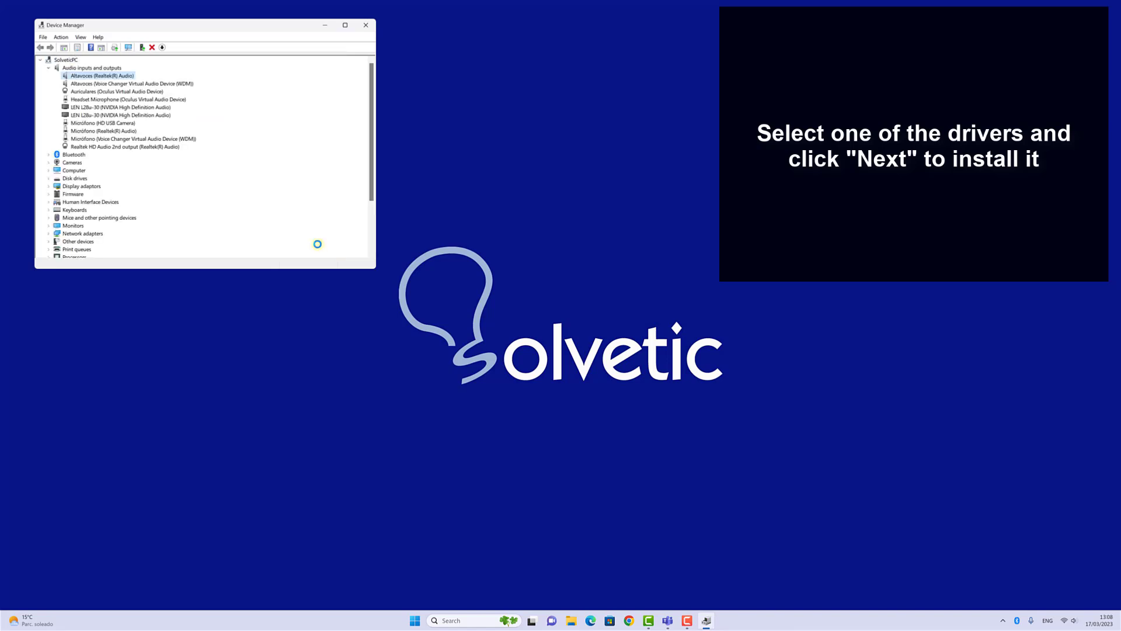